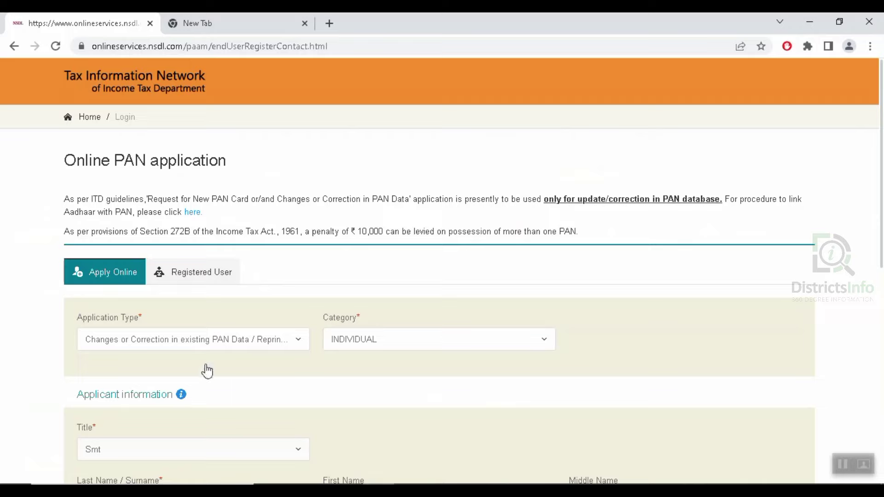
click(116, 339)
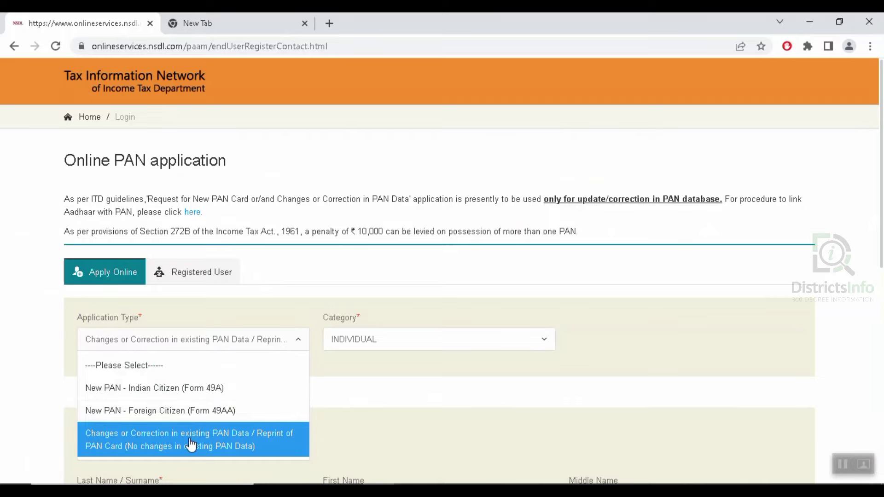
click(219, 445)
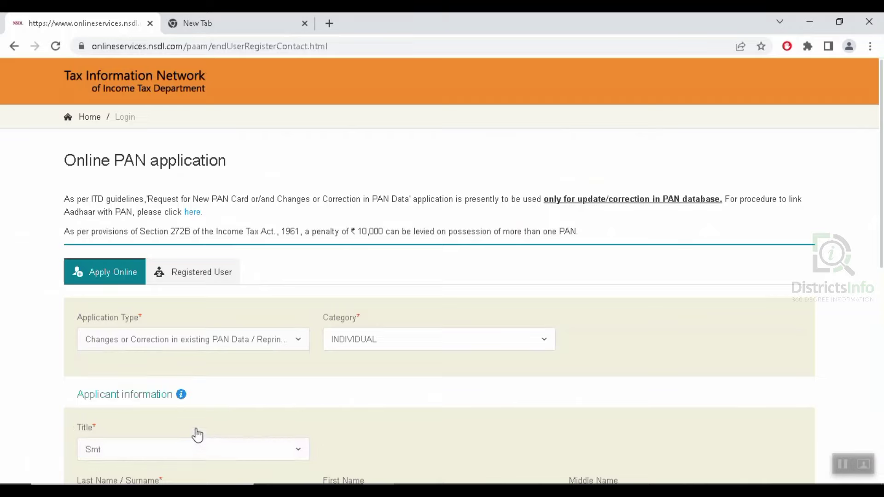
click(346, 346)
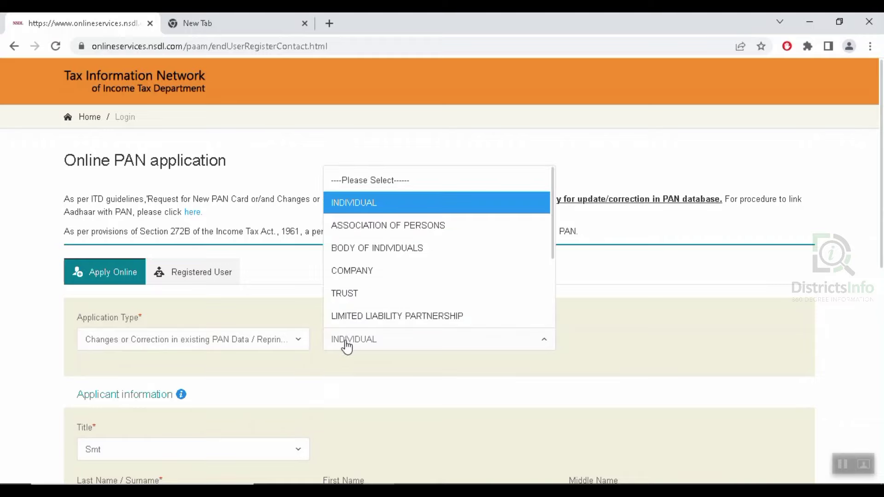
click(348, 208)
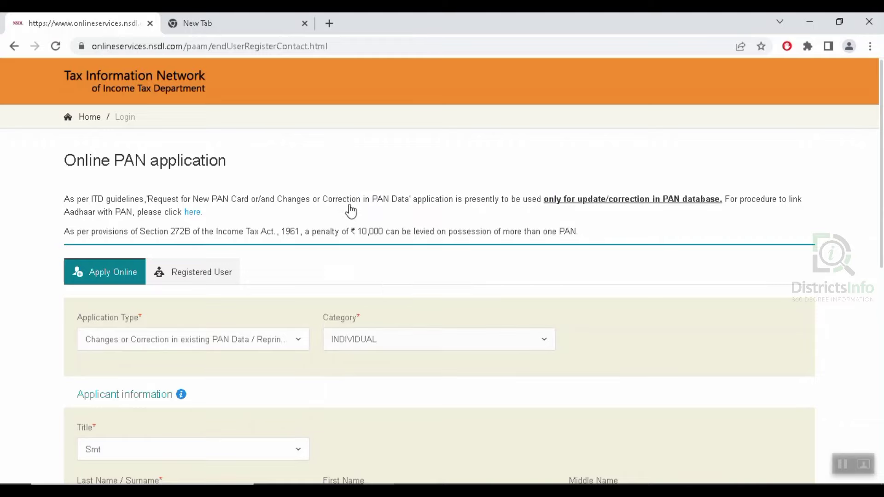
scroll(270, 342, down, 3)
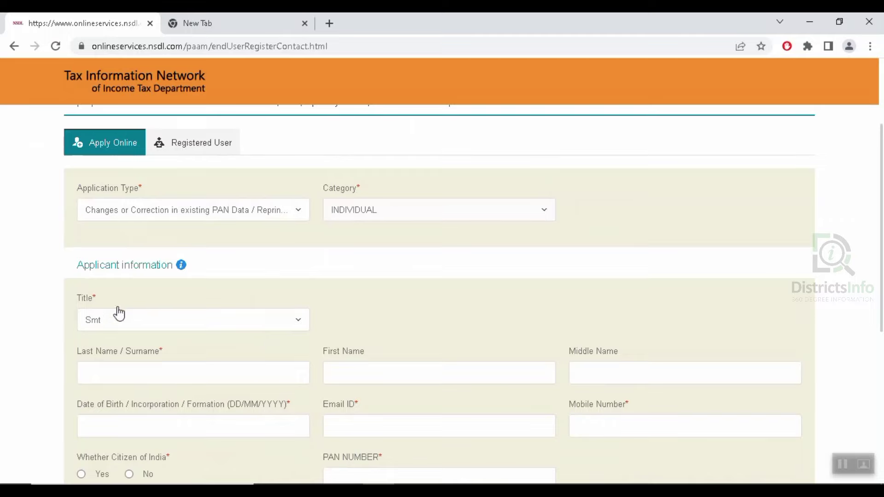
click(148, 330)
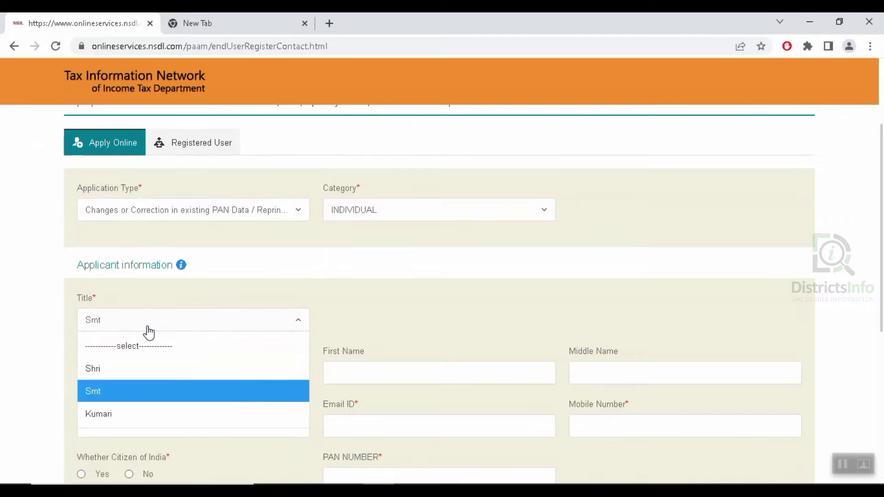
click(108, 392)
scroll(182, 381, down, 1)
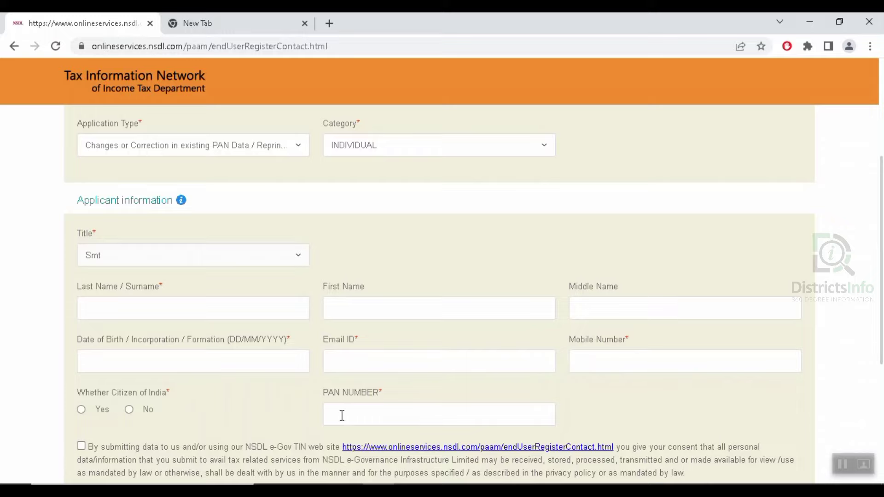
Scroll down the applicant details page toward the consent and Submit area
scroll(354, 415, down, 2)
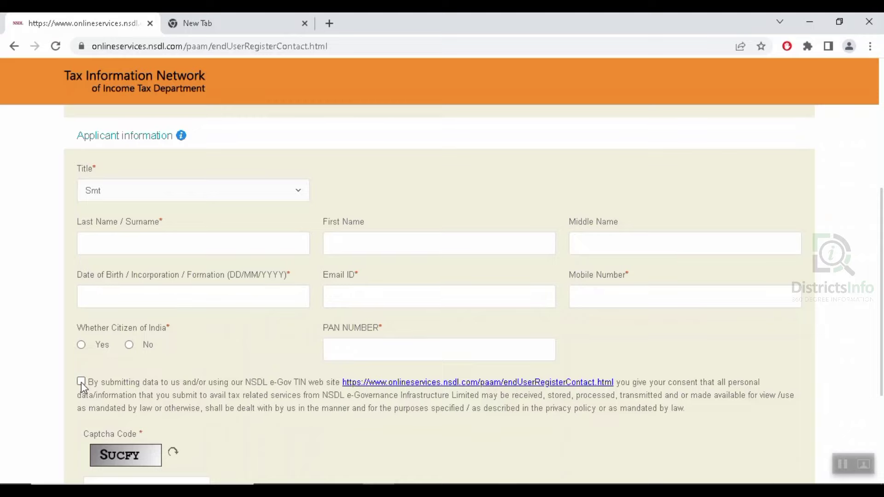
scroll(121, 428, down, 2)
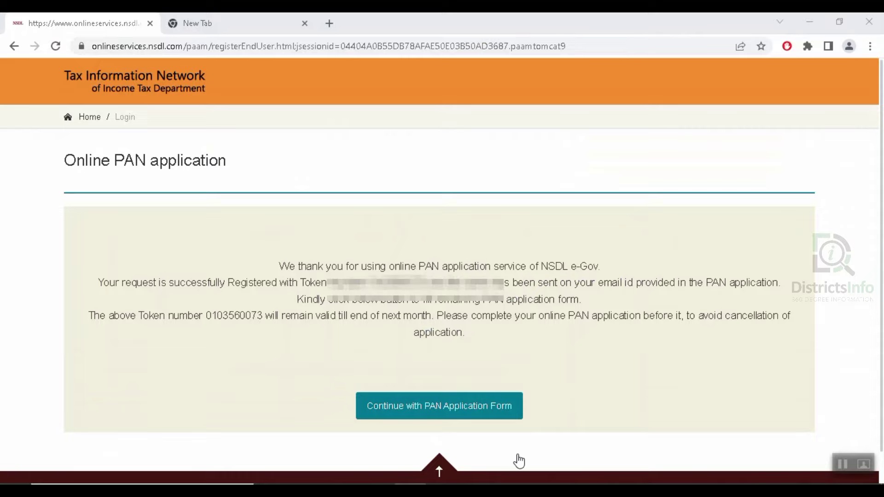
Continue from the token confirmation page to the full PAN application form
click(449, 407)
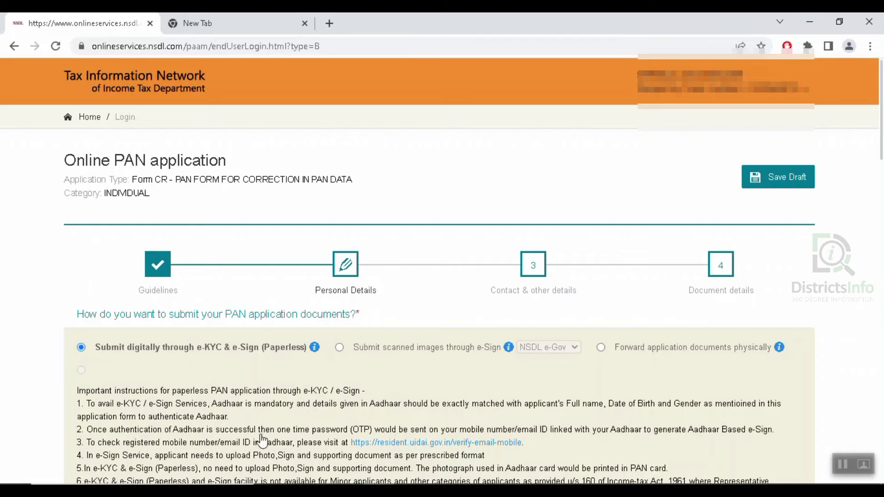
Choose scanned-image submission through e-Sign and enter the Aadhaar number's last four digits
click(339, 347)
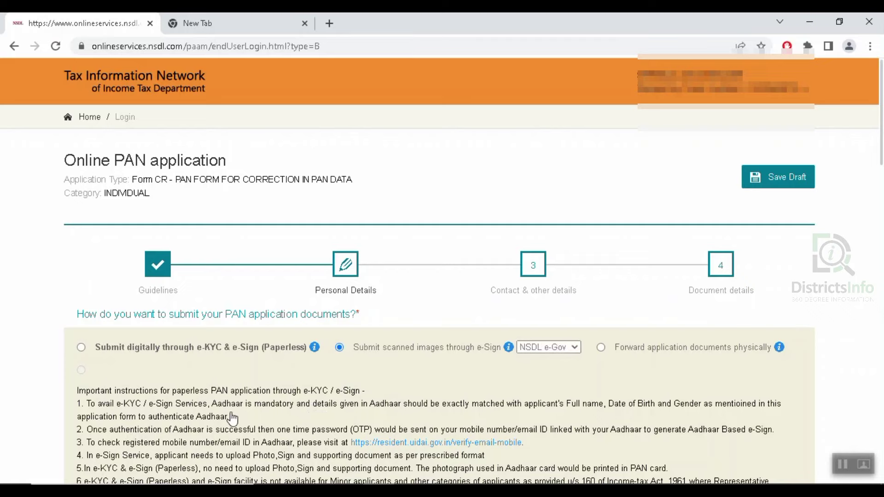
scroll(238, 419, down, 1)
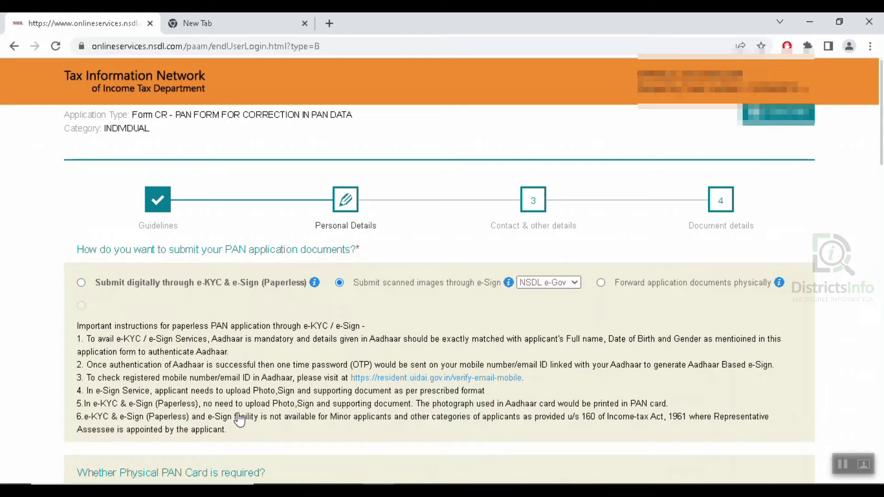
scroll(239, 420, down, 5)
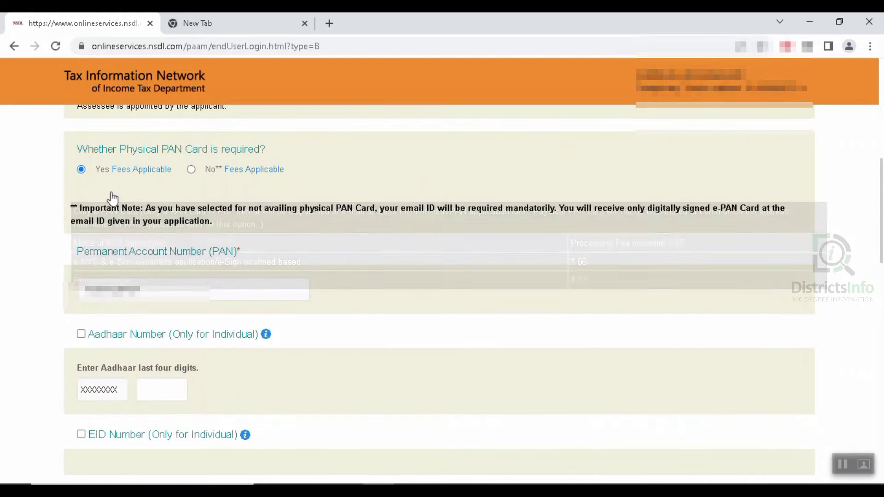
mouse_move(131, 175)
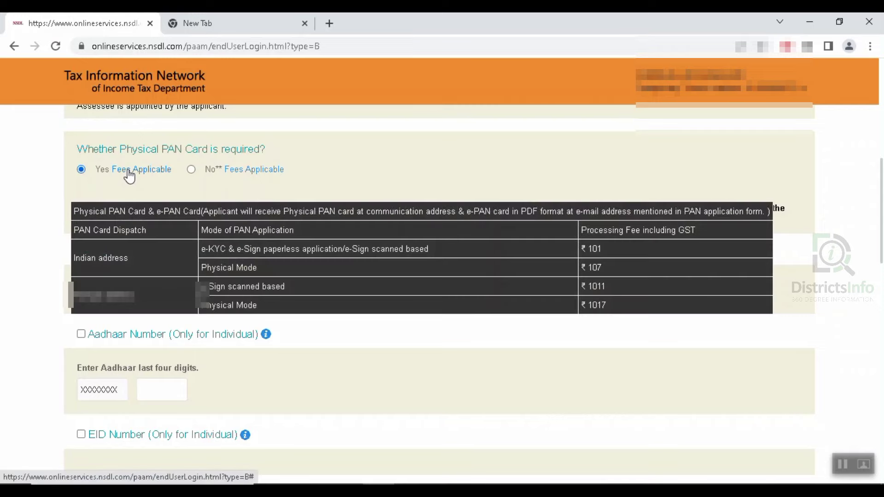
mouse_move(254, 178)
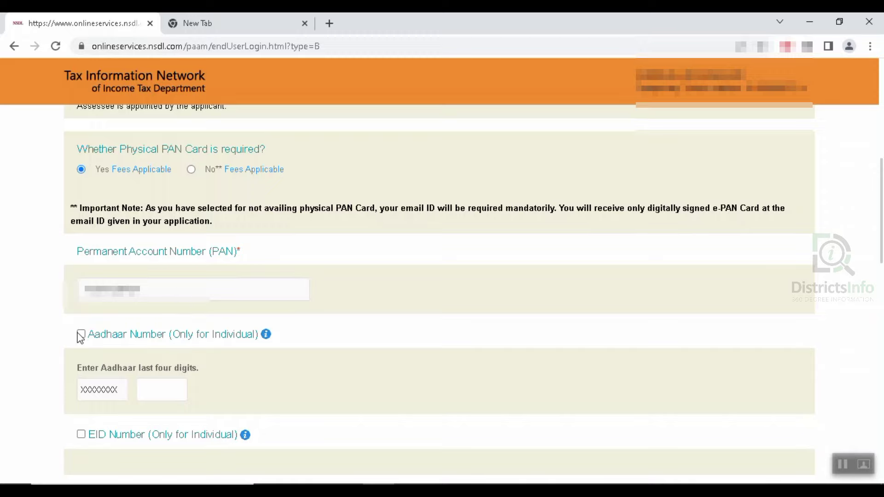
click(158, 392)
text(1234)
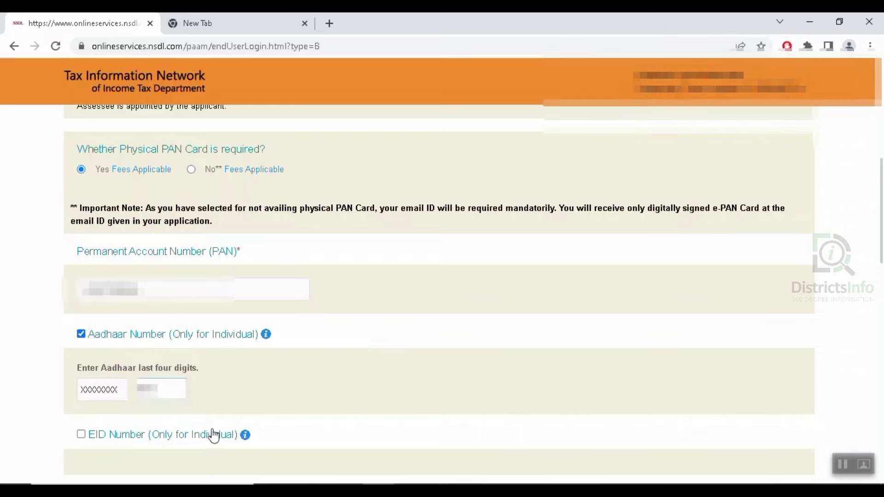
Tick then untick Details of Parents, and scroll to the end of Personal Details
scroll(228, 420, down, 7)
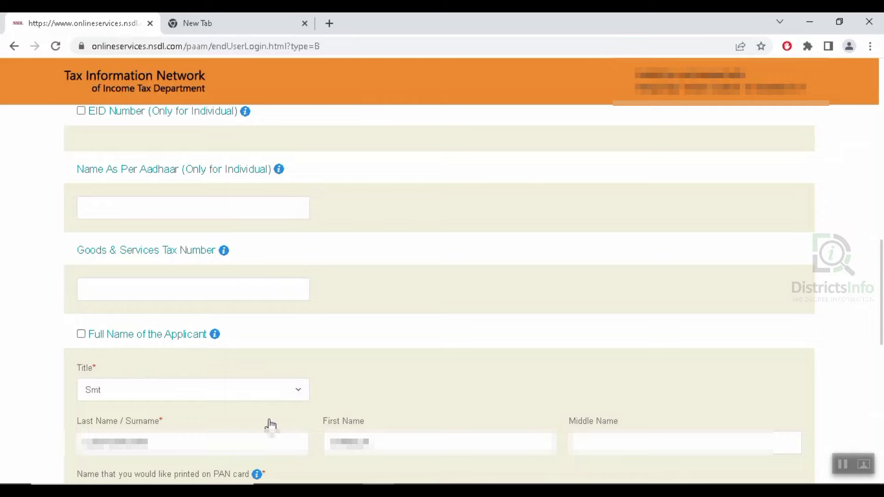
scroll(237, 429, down, 5)
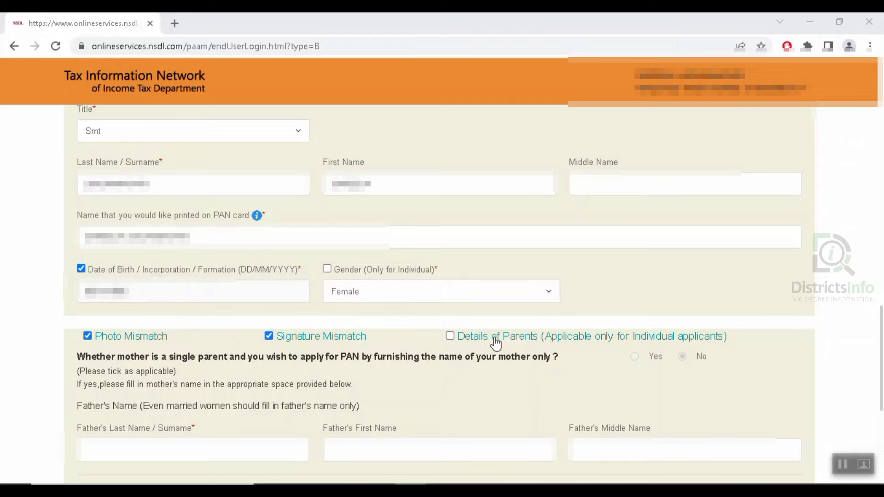
click(450, 336)
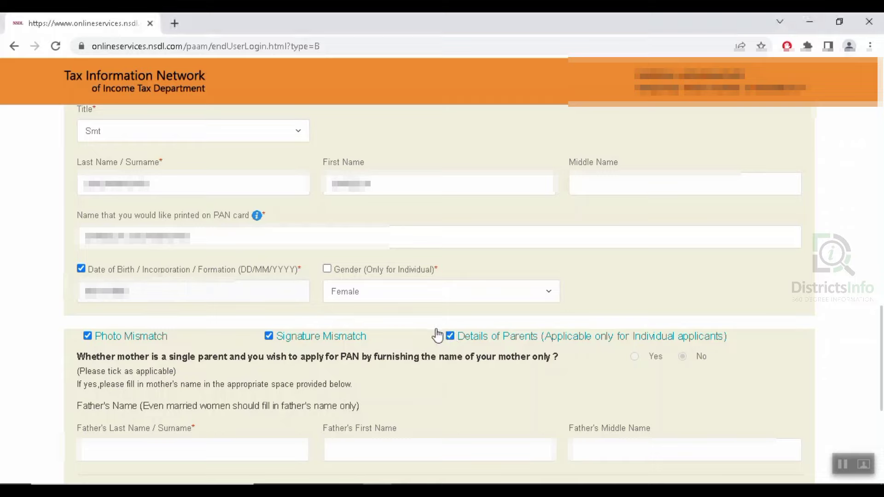
click(449, 337)
scroll(261, 421, down, 5)
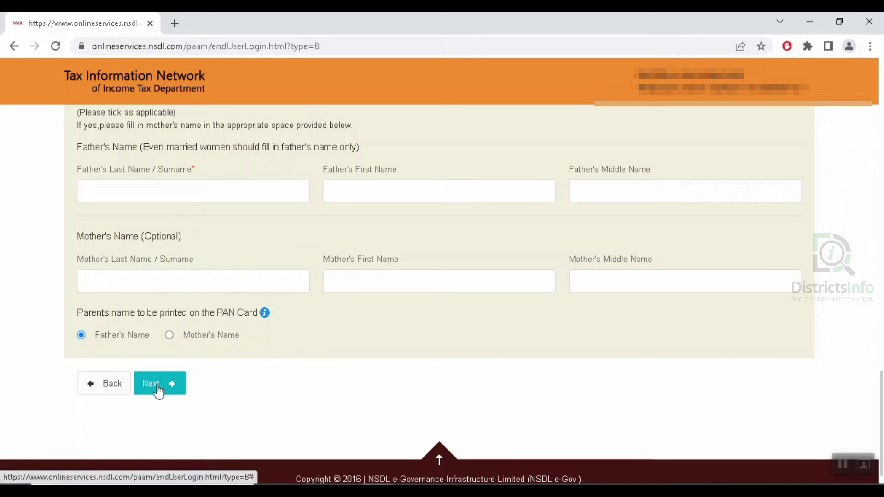
On Contact & other details, choose Residence as communication address, then proceed to Document details
click(159, 389)
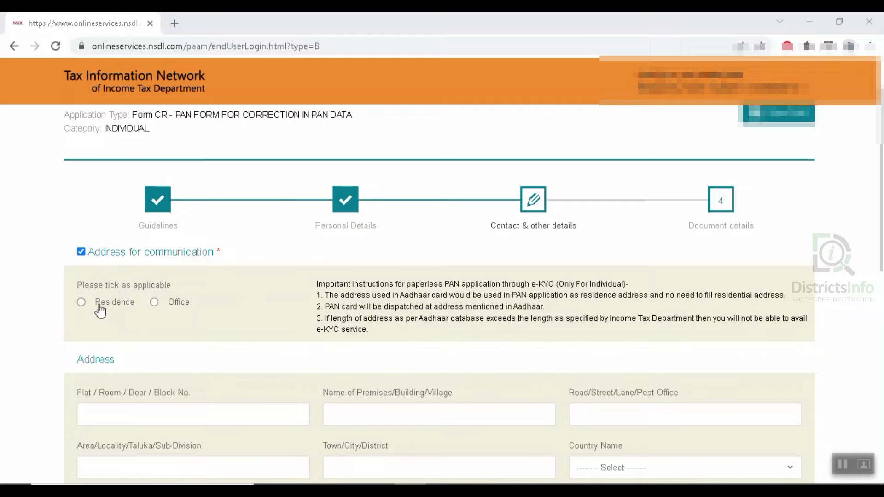
click(82, 303)
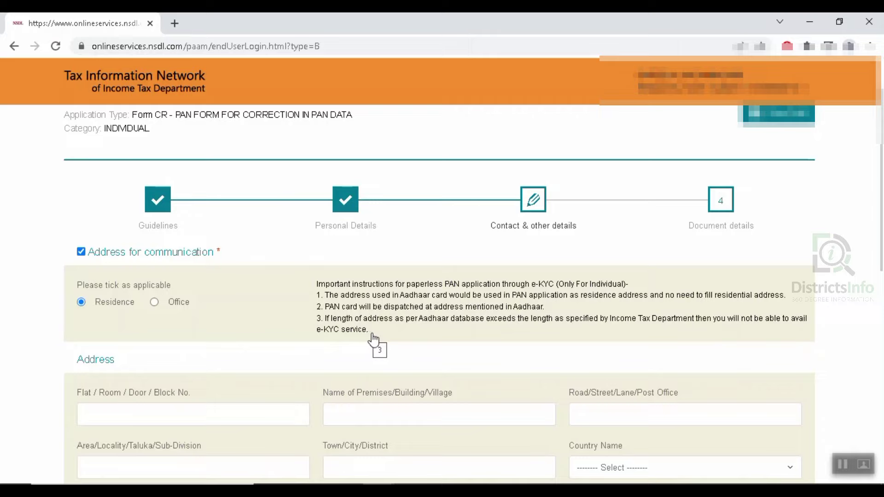
scroll(404, 317, down, 3)
click(258, 290)
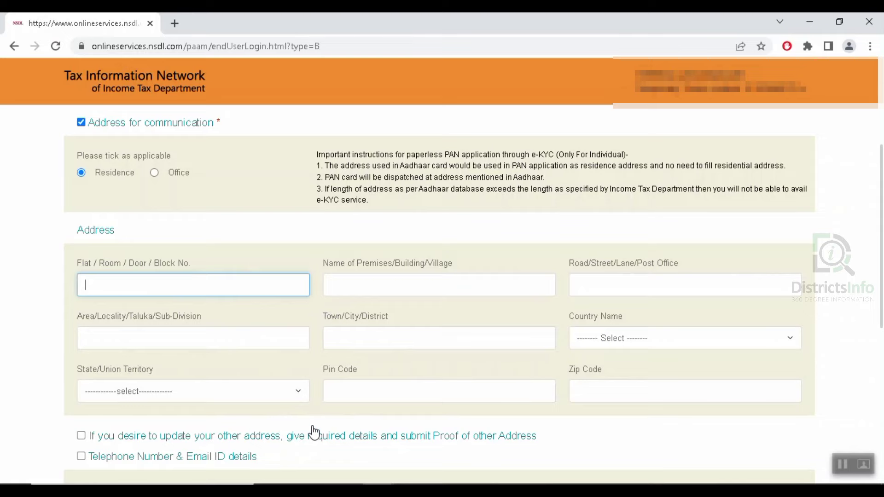
scroll(315, 433, down, 5)
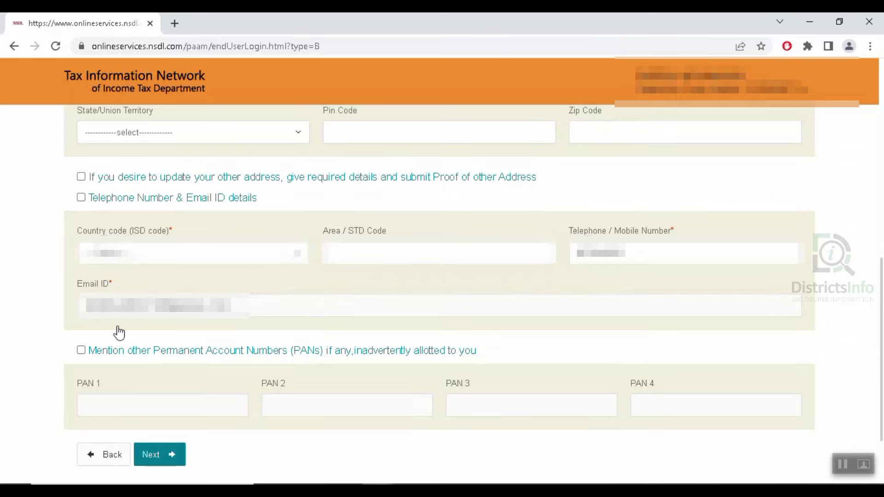
click(146, 453)
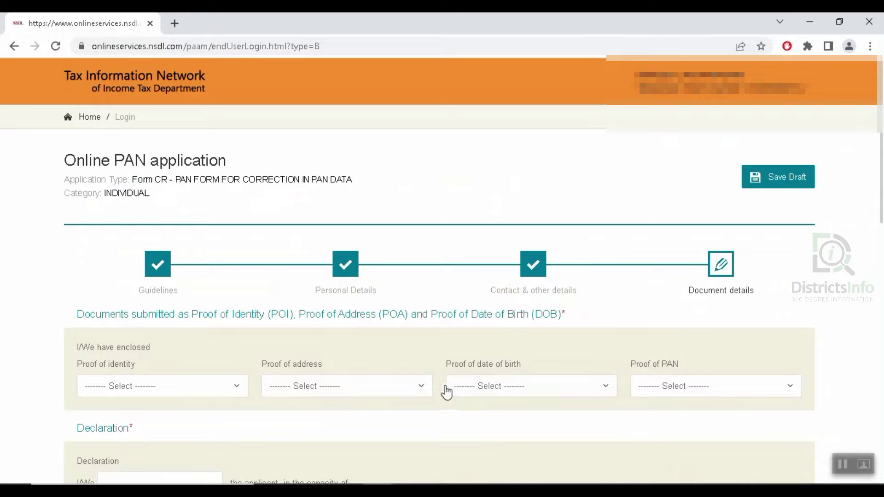
Set AADHAAR Card as proof of identity and Copy of Pan Card as proof of PAN
click(145, 389)
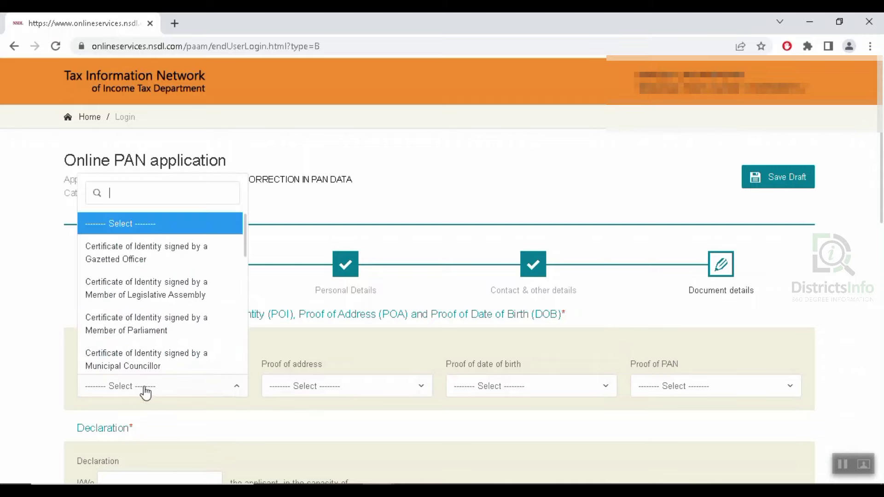
scroll(138, 327, down, 5)
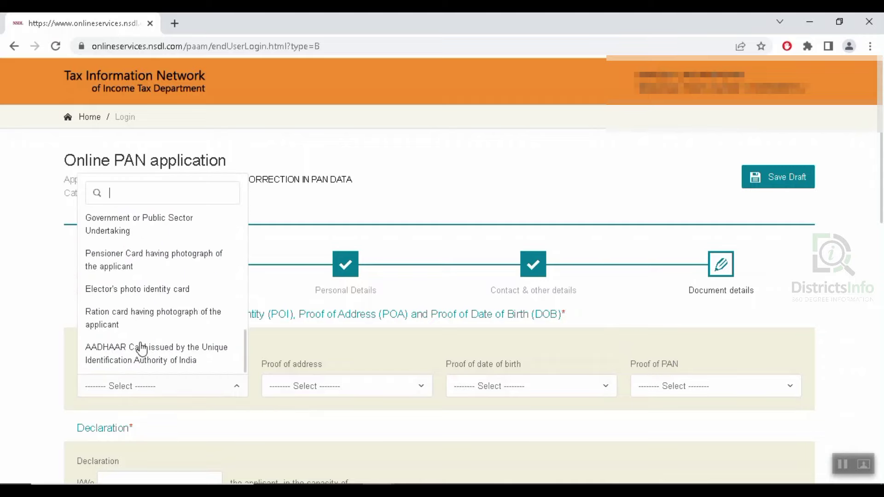
scroll(147, 332, down, 2)
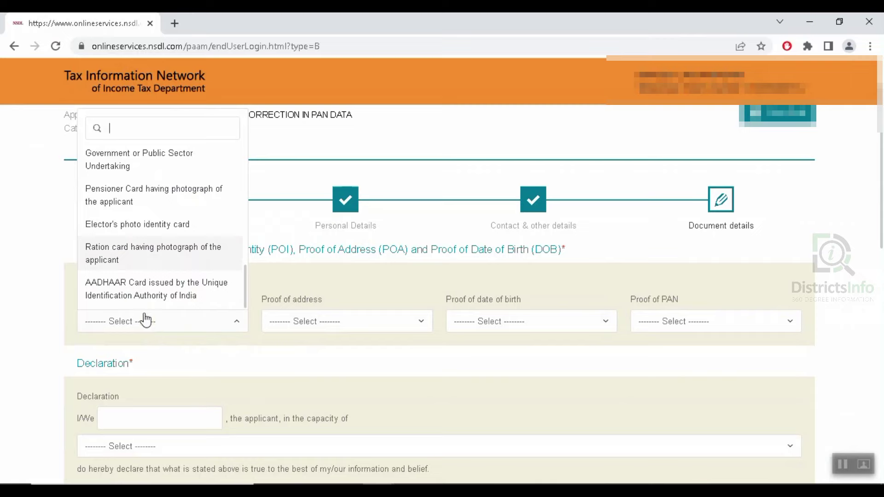
click(138, 288)
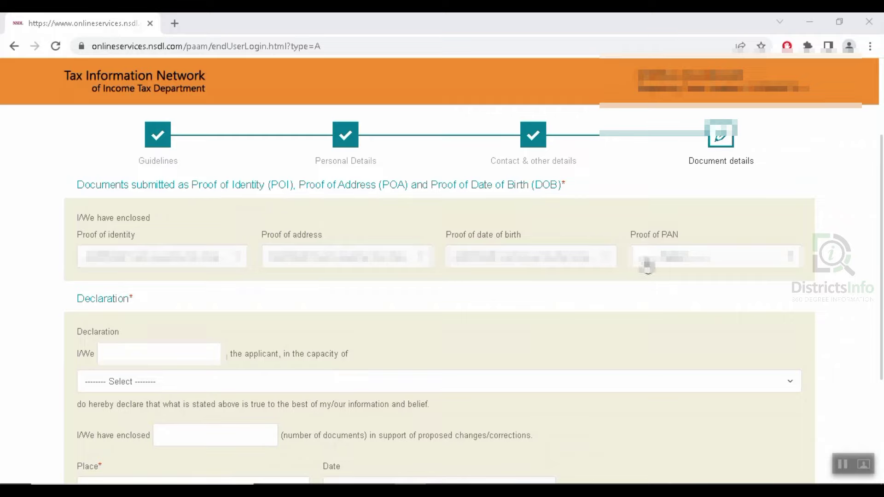
click(660, 260)
click(665, 311)
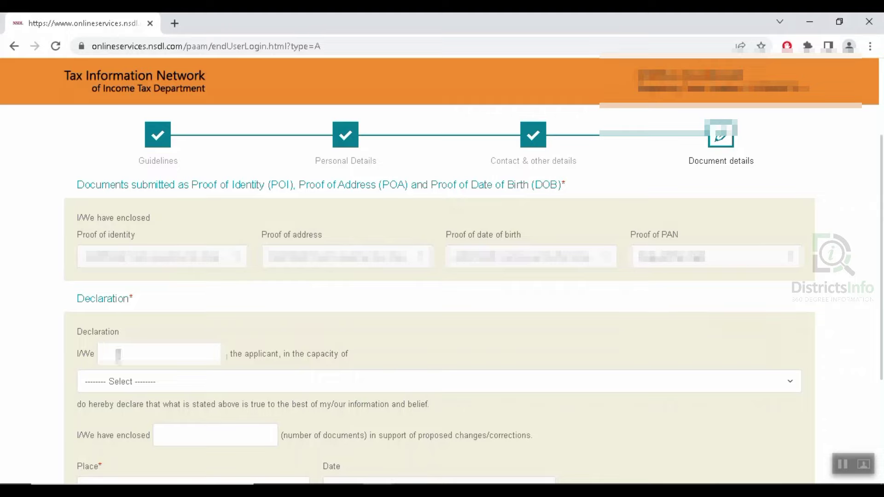
Declare capacity as Himself/Herself with 2 enclosed documents, moving to the Place field
click(126, 386)
click(124, 428)
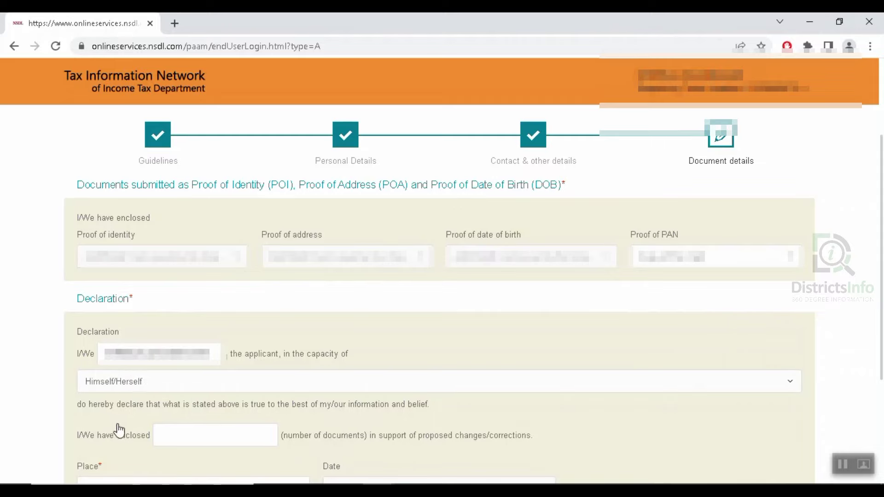
click(204, 440)
text(2)
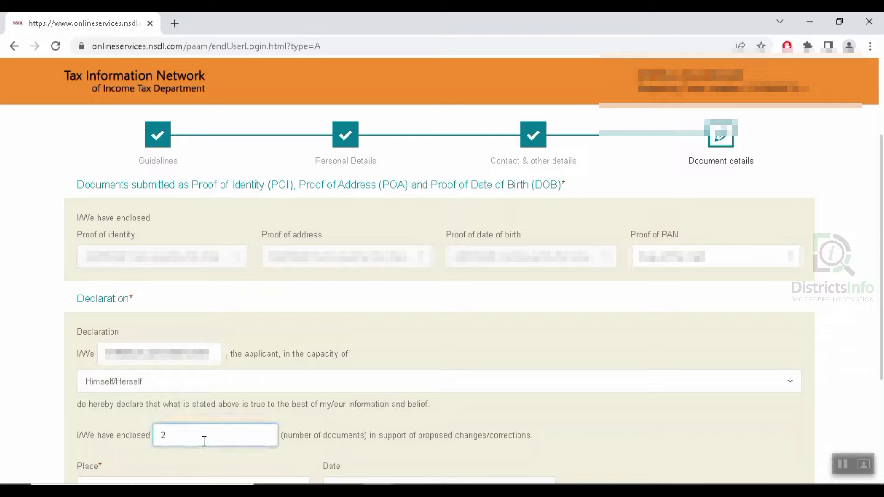
click(151, 477)
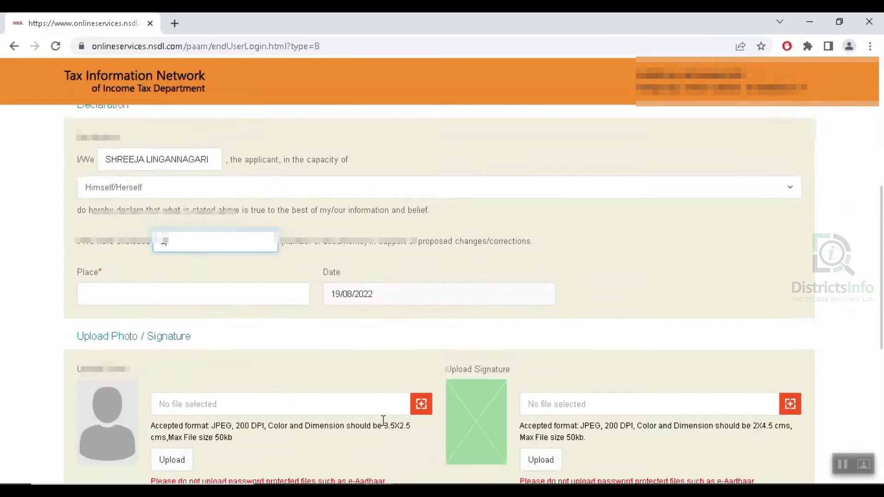
scroll(273, 404, down, 3)
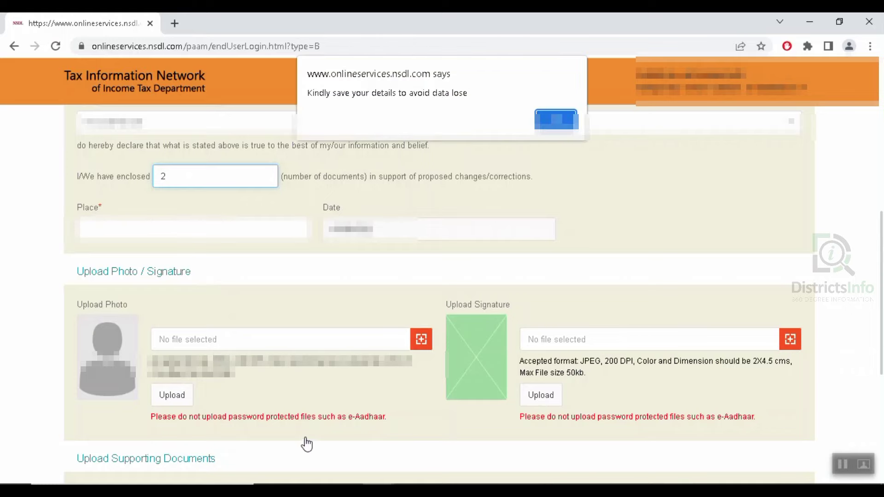
click(558, 118)
scroll(125, 306, down, 4)
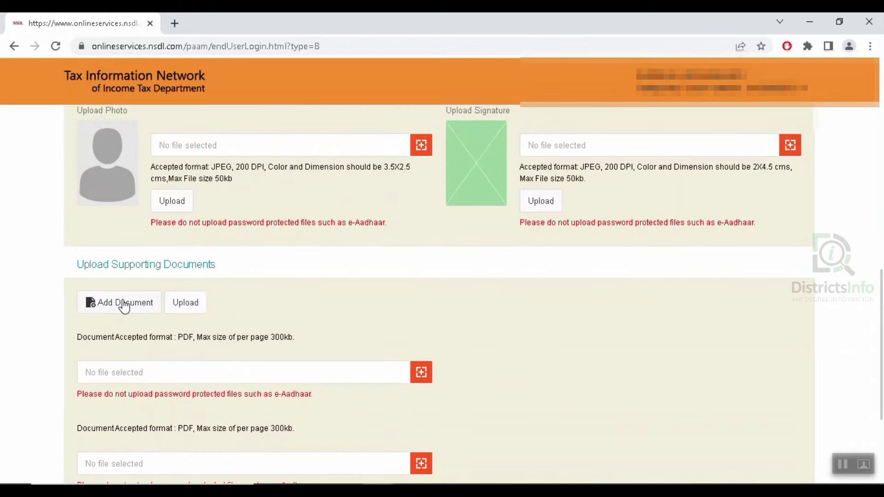